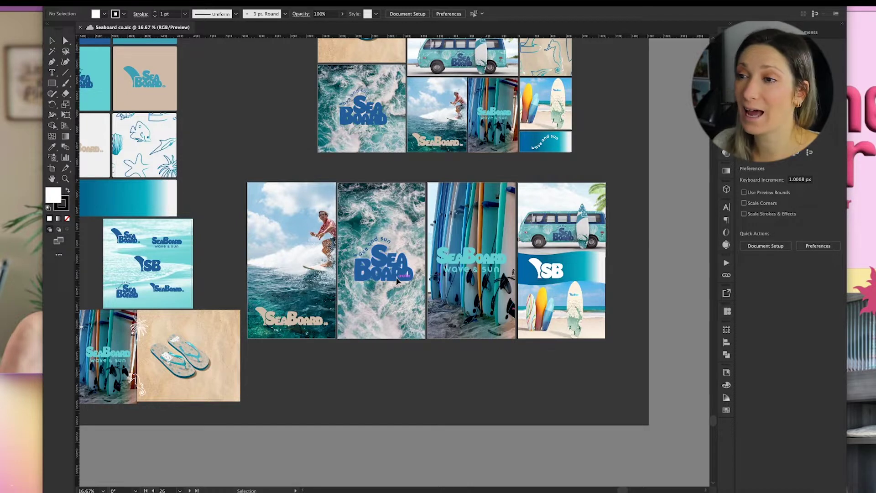
# Step: Create a new 1920 × 1080 px artboard in the empty upper-left area of the canvas
pyautogui.hotkey('ctrl', '0')
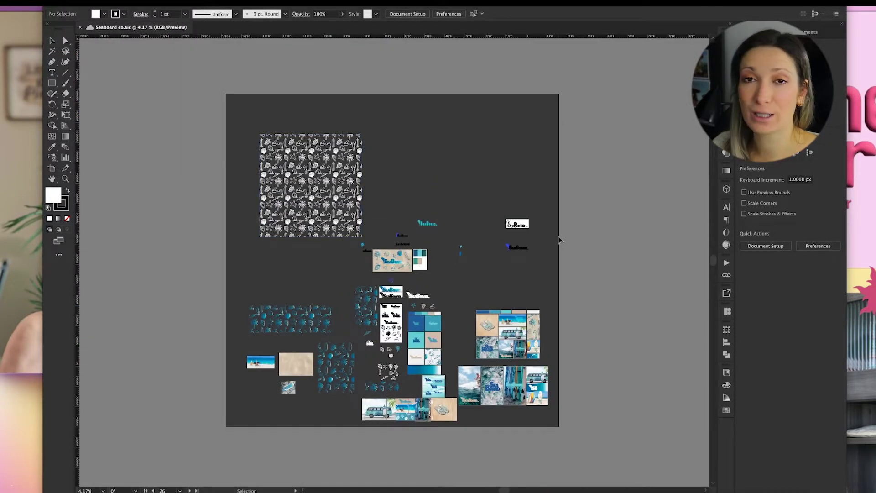
pyautogui.click(517, 223)
pyautogui.scroll(4, 442, 290)
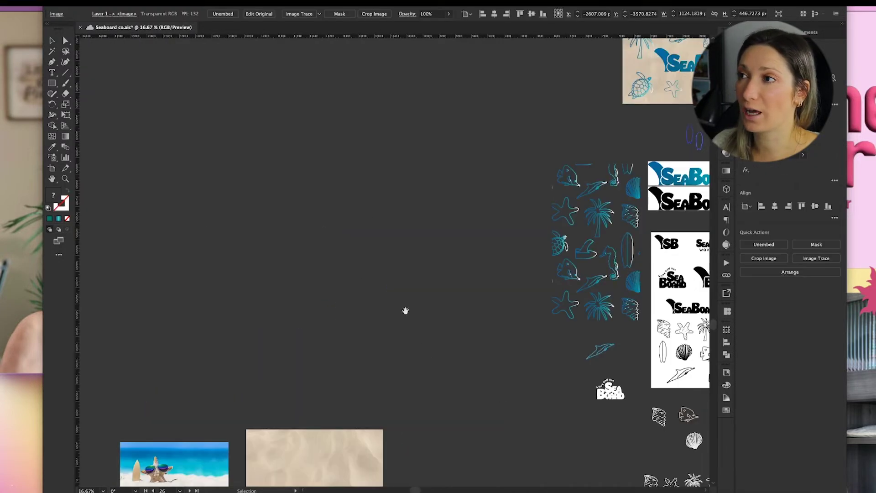
pyautogui.moveTo(423, 349); pyautogui.dragTo(462, 303)
pyautogui.scroll(-2, 458, 299)
pyautogui.moveTo(282, 275); pyautogui.dragTo(311, 400)
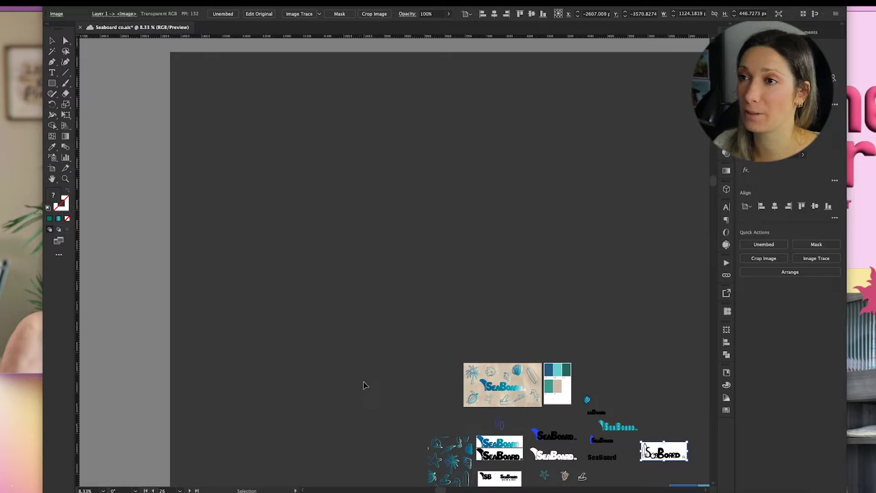
pyautogui.scroll(-1, 383, 330)
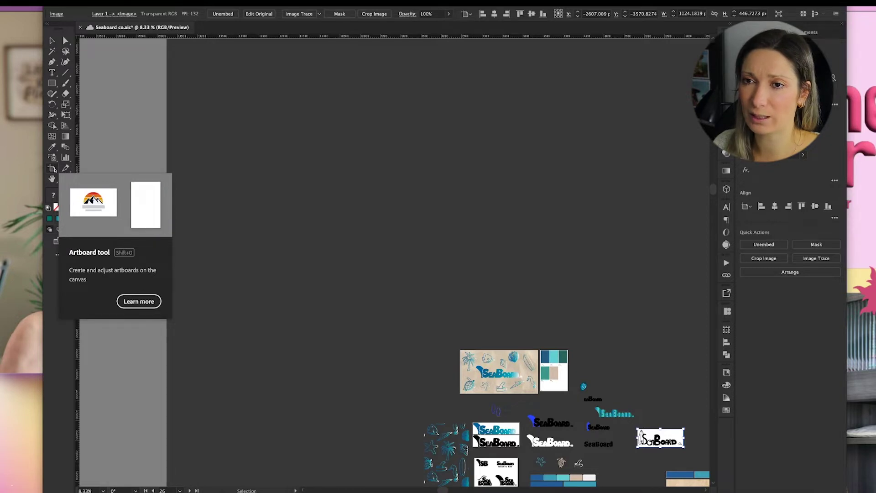
pyautogui.click(52, 168)
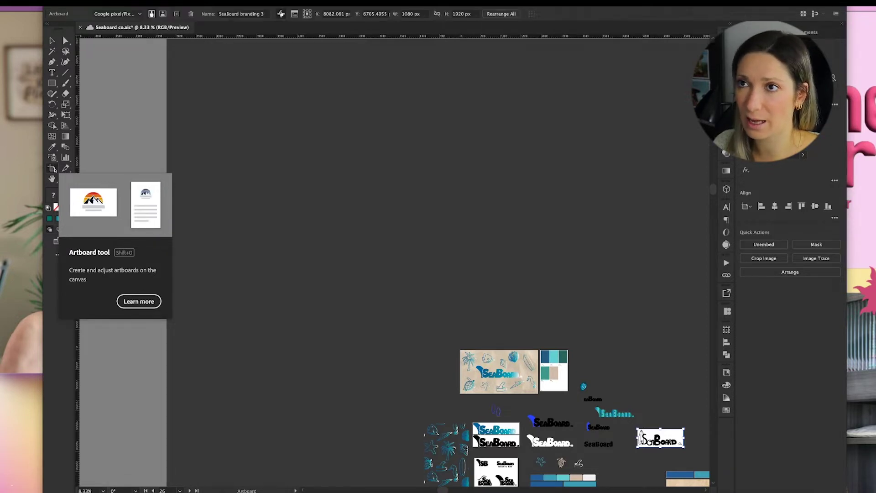
pyautogui.moveTo(179, 67); pyautogui.dragTo(351, 163)
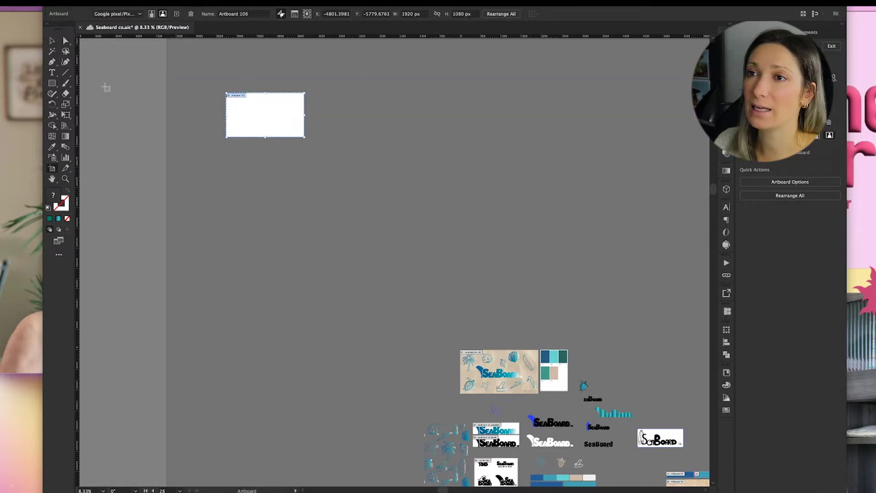
# Step: Duplicate the new artboard straight down, edge to edge, until it forms a column of ten artboards
pyautogui.hotkey('ctrl', '=')
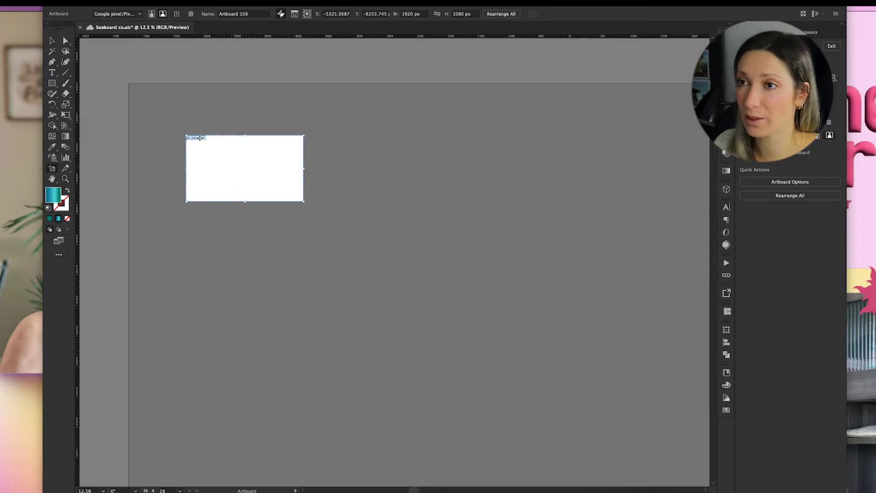
pyautogui.moveTo(198, 139); pyautogui.dragTo(197, 205)
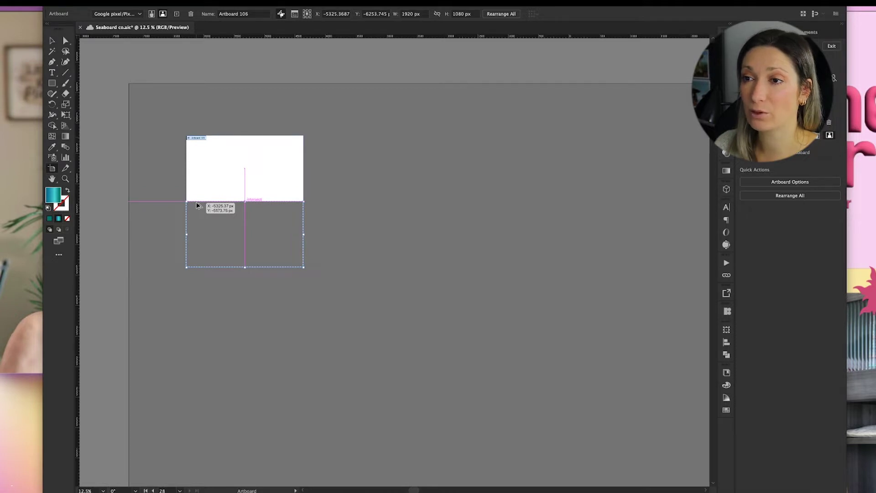
pyautogui.moveTo(197, 205); pyautogui.dragTo(197, 206)
pyautogui.moveTo(276, 348); pyautogui.dragTo(327, 328)
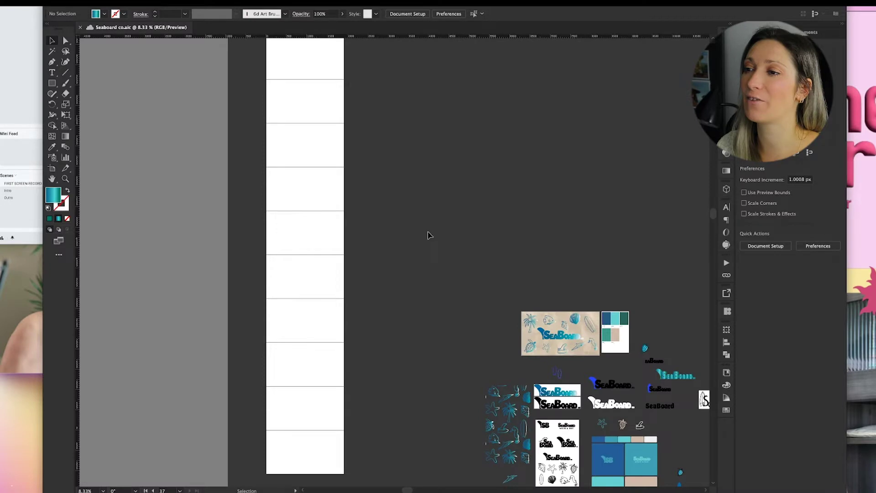
# Step: Draw a separate, narrower artboard to the right of the column's first artboard, with its upper edge level with it
pyautogui.hscroll(5, 429, 235)
pyautogui.scroll(-1, 385, 236)
pyautogui.hscroll(-8, 456, 228)
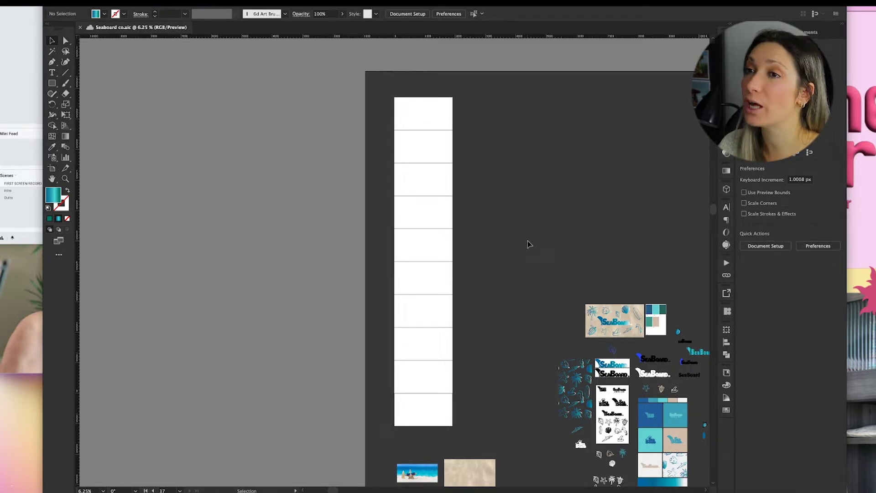
pyautogui.scroll(1, 527, 244)
pyautogui.hscroll(5, 505, 243)
pyautogui.hscroll(-3, 371, 219)
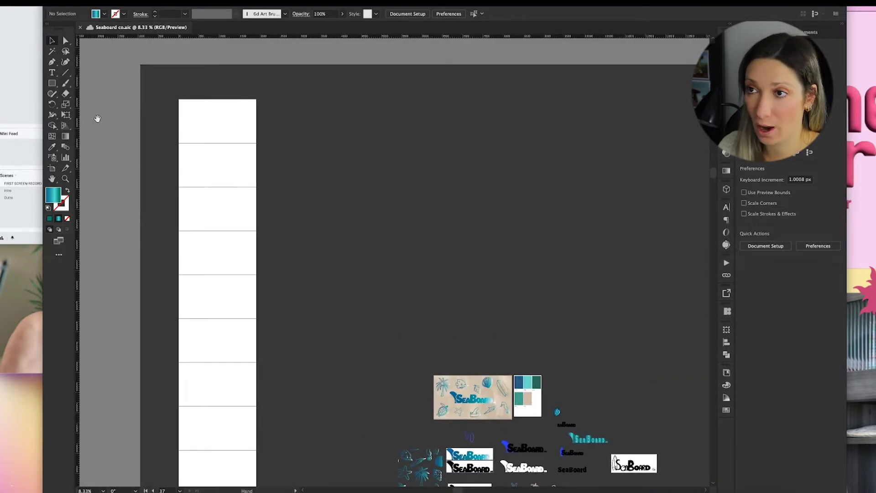
pyautogui.hotkey('shift', 'o')
pyautogui.scroll(1, 287, 175)
pyautogui.scroll(2, 274, 182)
pyautogui.hscroll(2, 274, 182)
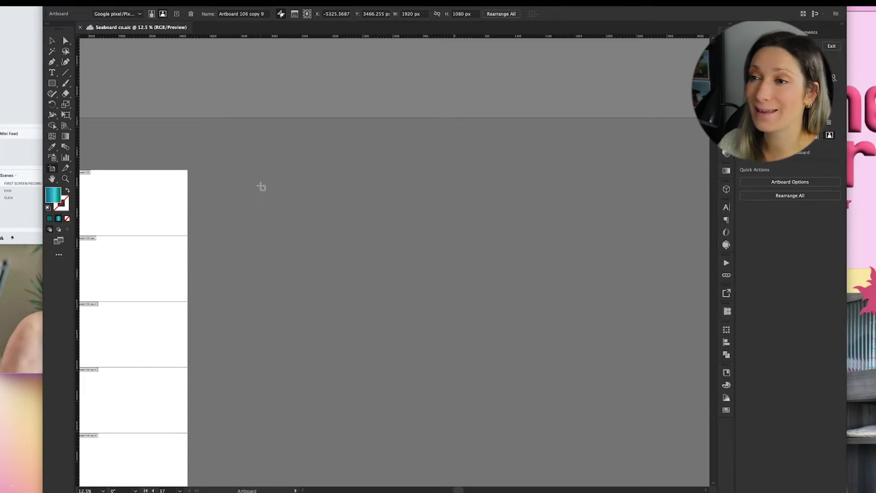
pyautogui.moveTo(260, 183); pyautogui.dragTo(355, 249)
pyautogui.press('v')
pyautogui.moveTo(448, 208); pyautogui.dragTo(436, 213)
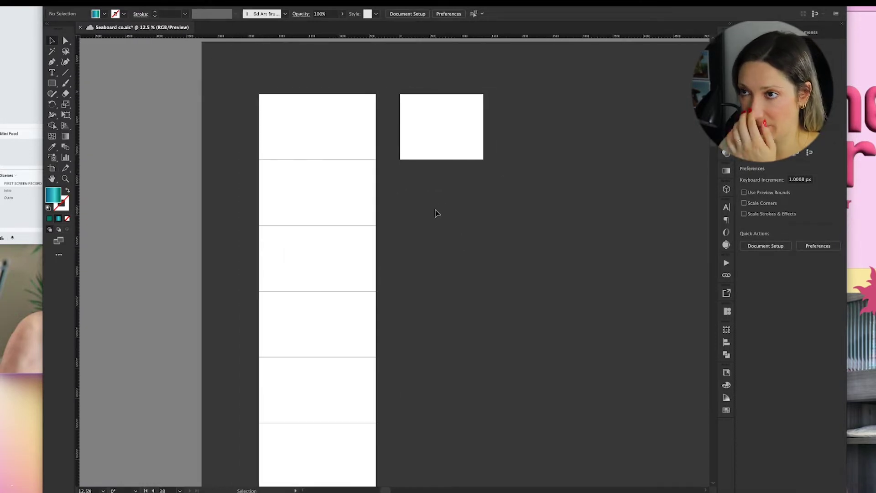
# Step: Switch to Finder and place the image of surfboards standing on the beach from the asset folders onto the empty canvas
pyautogui.scroll(-2, 436, 213)
pyautogui.scroll(-1, 393, 237)
pyautogui.scroll(1, 392, 237)
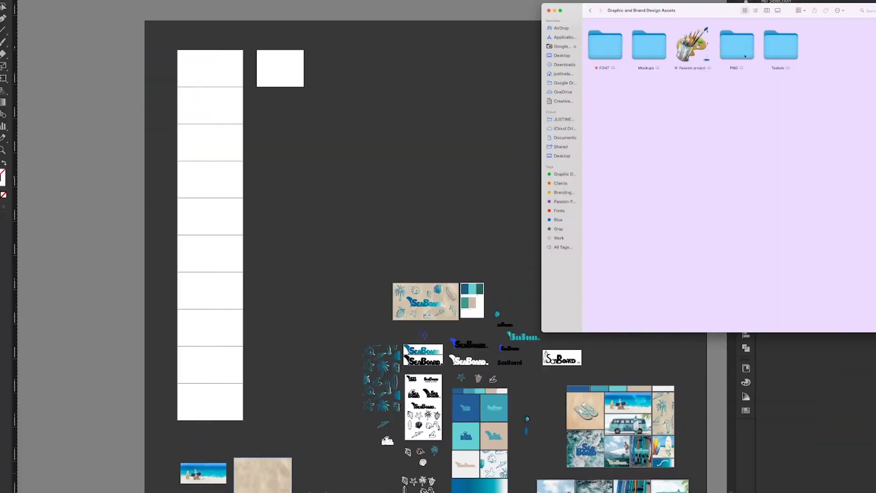
pyautogui.click(605, 45)
pyautogui.doubleClick(645, 59)
pyautogui.press('space')
pyautogui.press('space')
pyautogui.moveTo(645, 58); pyautogui.dragTo(379, 181)
pyautogui.press('super+Tab')
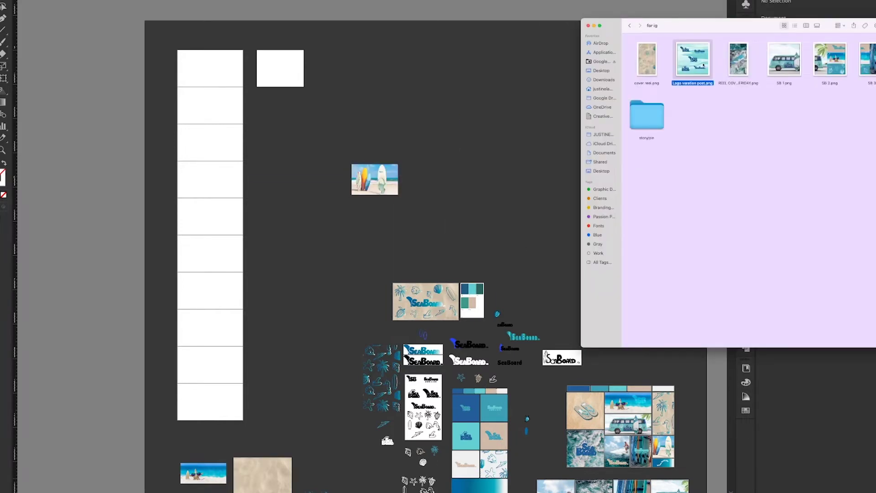
# Step: Place "Logo varation post.png" from the "for ig" folder beside the surfboards image
pyautogui.moveTo(703, 65); pyautogui.dragTo(419, 183)
pyautogui.press('super+Tab')
pyautogui.scroll(2, 549, 255)
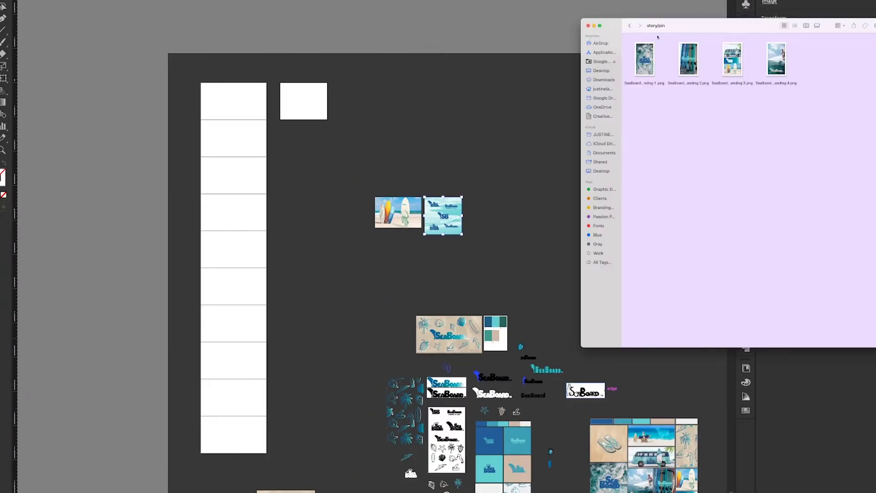
# Step: Add the flip-flops, surfboard-in-foam and van images next to the logo variations image
pyautogui.doubleClick(826, 64)
pyautogui.press('super+a')
pyautogui.press('super+Tab')
pyautogui.moveTo(688, 64); pyautogui.dragTo(531, 192)
pyautogui.moveTo(501, 137); pyautogui.dragTo(489, 201)
pyautogui.moveTo(507, 219); pyautogui.dragTo(512, 236)
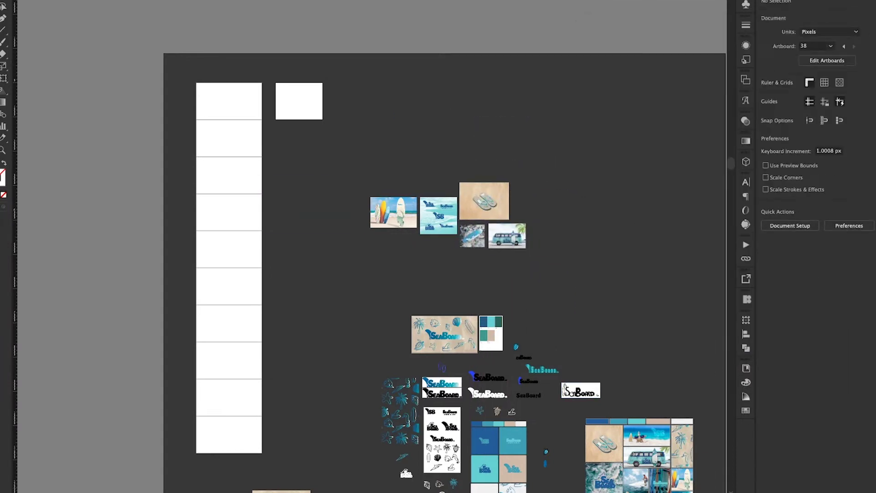
# Step: Place the green wave illustration from the asset folders to the right of the flip-flops image
pyautogui.press('super+Tab')
pyautogui.press('super+Tab')
pyautogui.scroll(-2, 454, 190)
pyautogui.scroll(2, 454, 190)
pyautogui.press('super+Tab')
pyautogui.doubleClick(778, 81)
pyautogui.press('super+Tab')
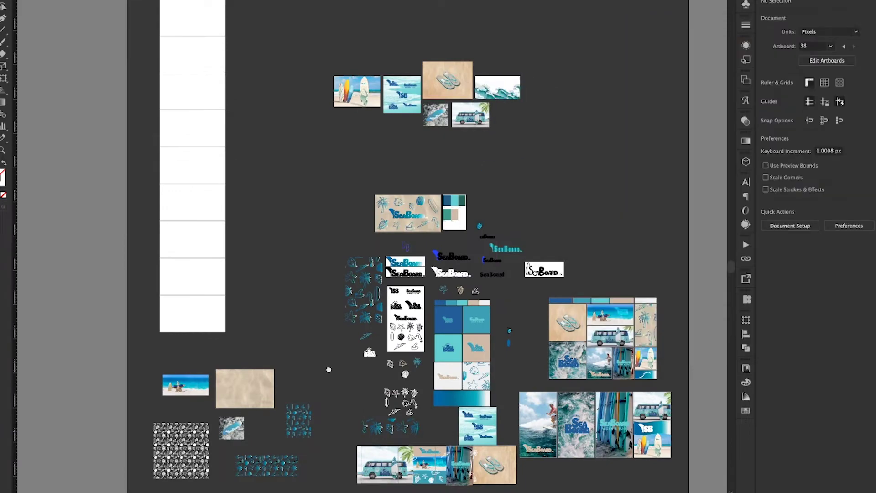
# Step: Bring the starfish beach photo beside the van and the ocean foam photo, scaled down, below the logo variations image
pyautogui.scroll(2, 607, 364)
pyautogui.click(788, 223)
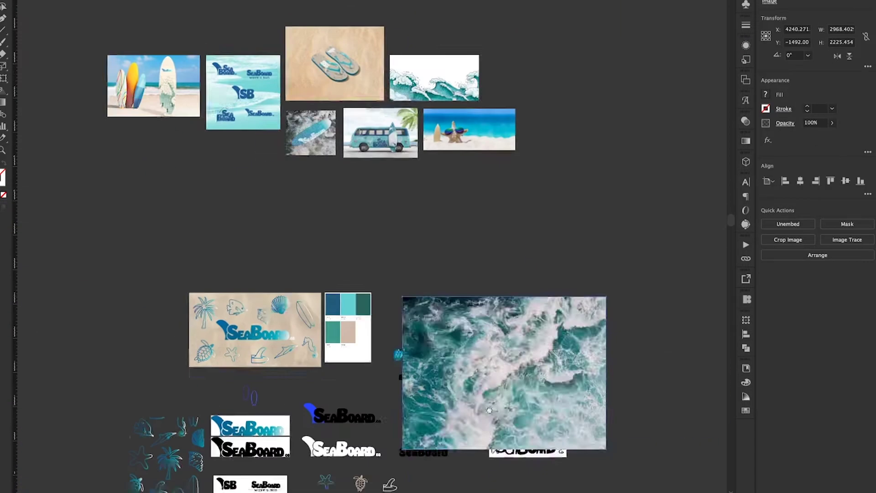
pyautogui.moveTo(577, 436); pyautogui.dragTo(298, 206)
# Step: Add the surfer photo, the photo of surfboards leaning on the beach and the sand texture to the gathered images
pyautogui.scroll(2, 495, 348)
pyautogui.scroll(-5, 494, 348)
pyautogui.moveTo(411, 401); pyautogui.dragTo(484, 349)
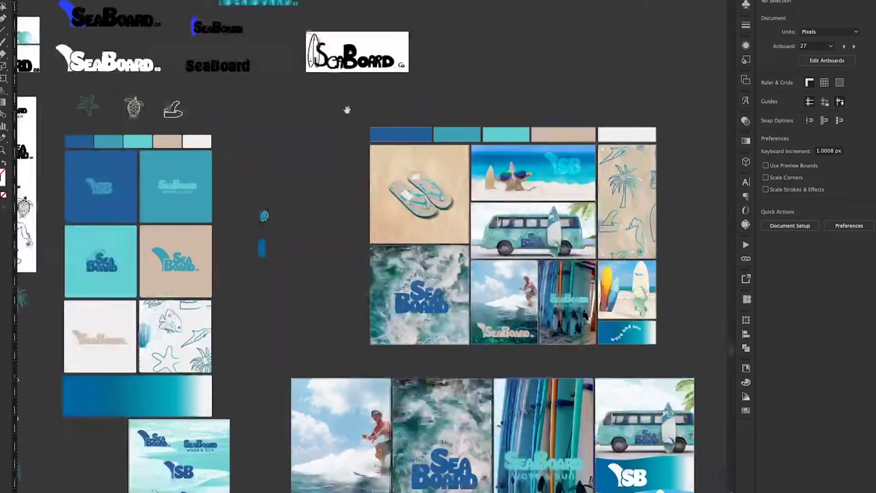
pyautogui.scroll(3, 425, 294)
pyautogui.doubleClick(426, 293)
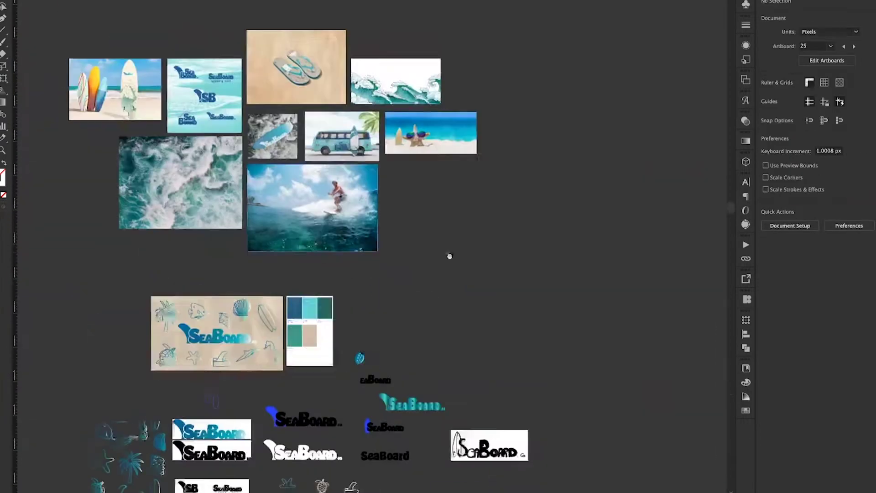
pyautogui.moveTo(385, 160); pyautogui.dragTo(518, 250)
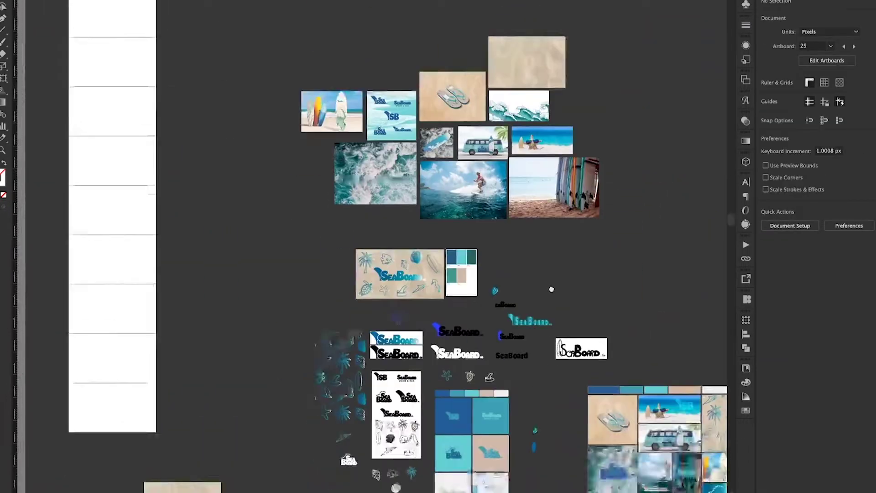
pyautogui.scroll(-2, 527, 336)
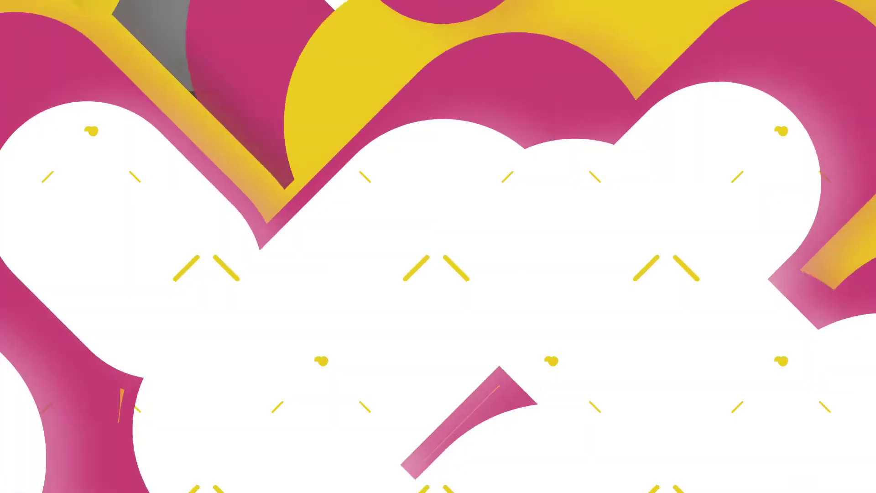